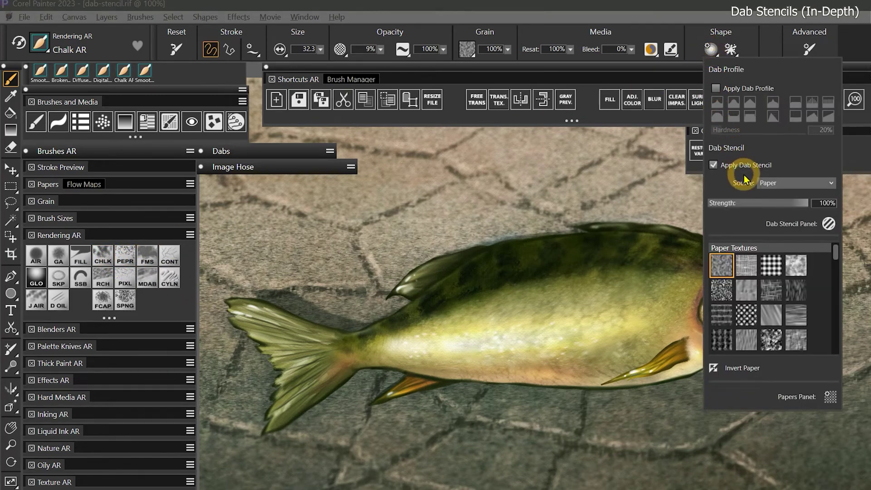
- Show the Dab Stencil settings in General Brush Controls and the Flow Maps library beside the fish
left_click(829, 224)
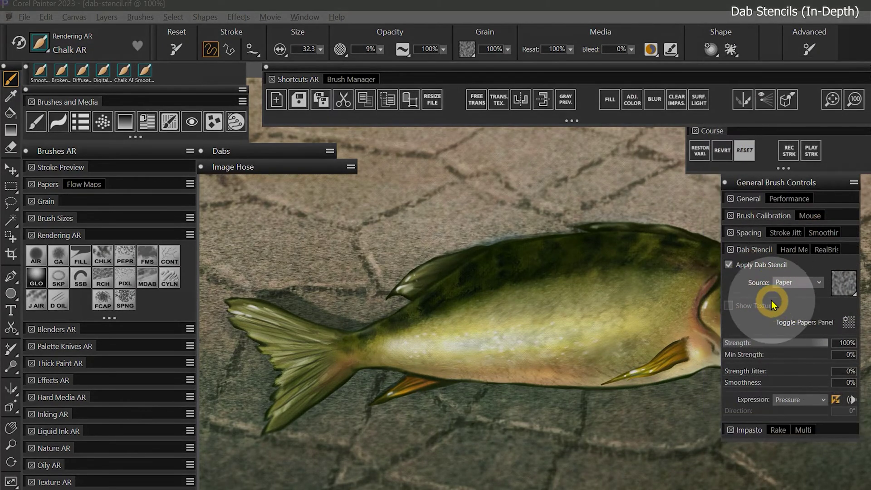
left_click(80, 186)
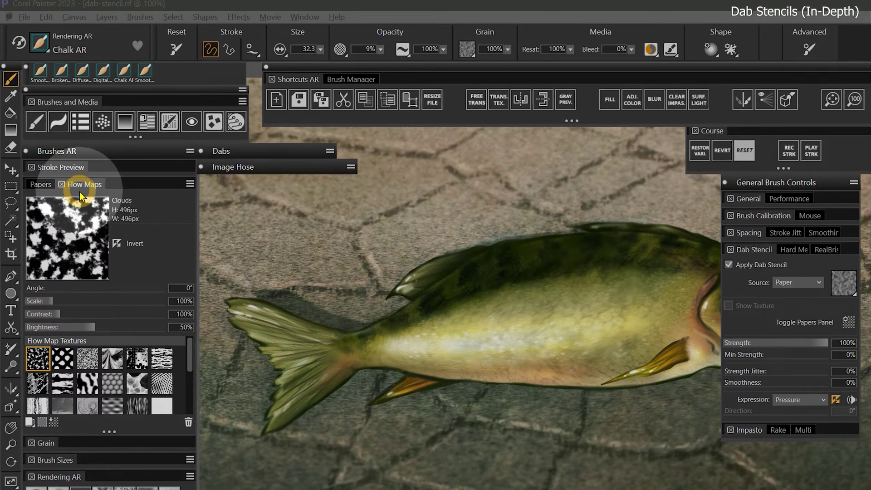
scroll(595, 391, "down", 2)
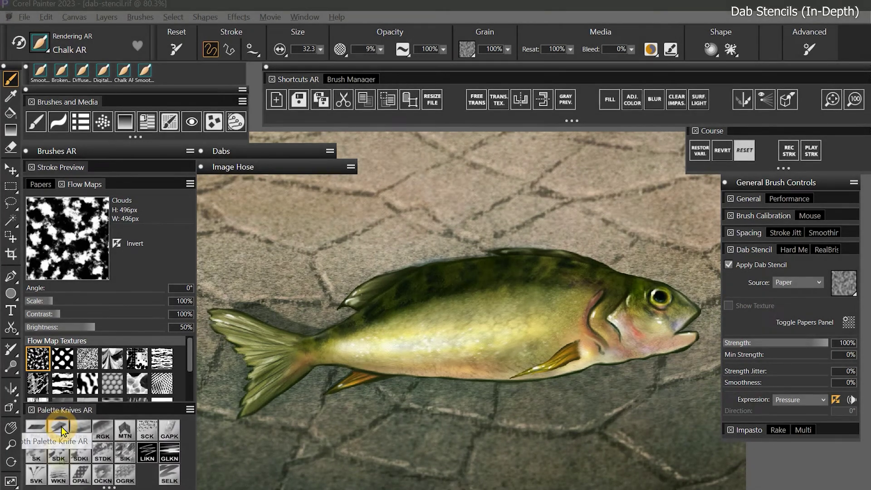
- Reset the Smooth Dab Knife and make it stencil with the Fish Skin flow map at 100% scale
left_click(60, 456)
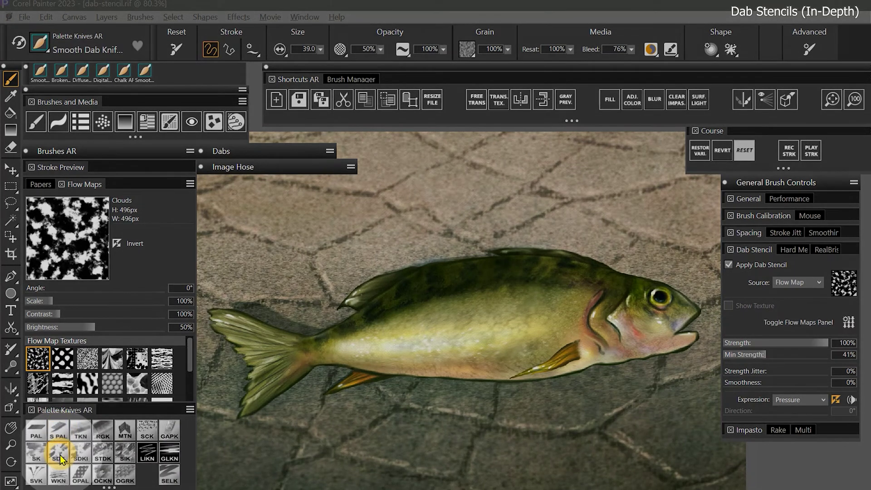
left_click(183, 57)
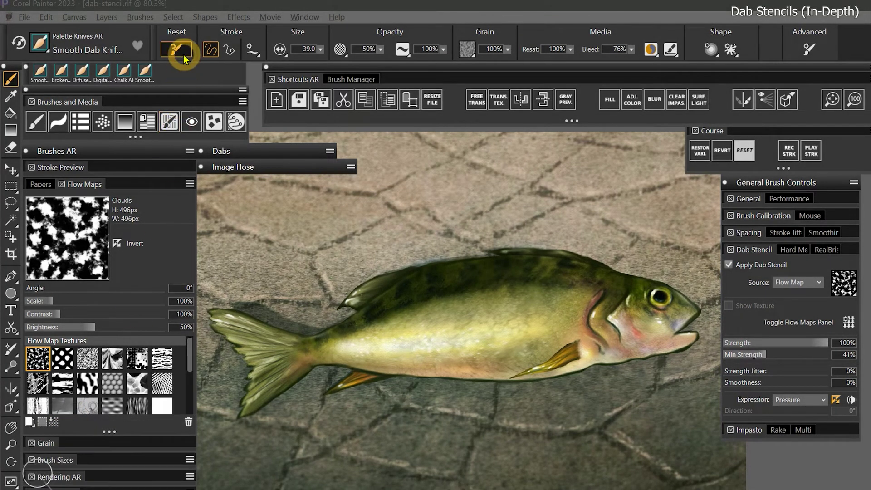
left_click(113, 384)
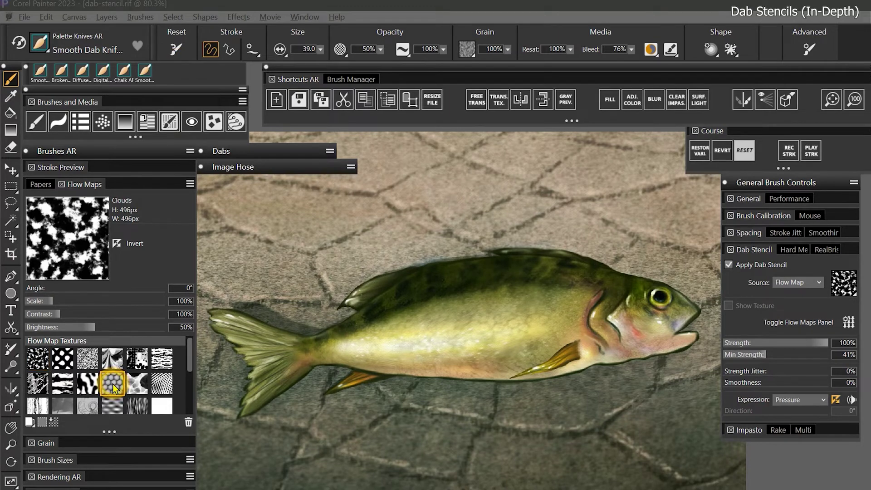
left_click(184, 301)
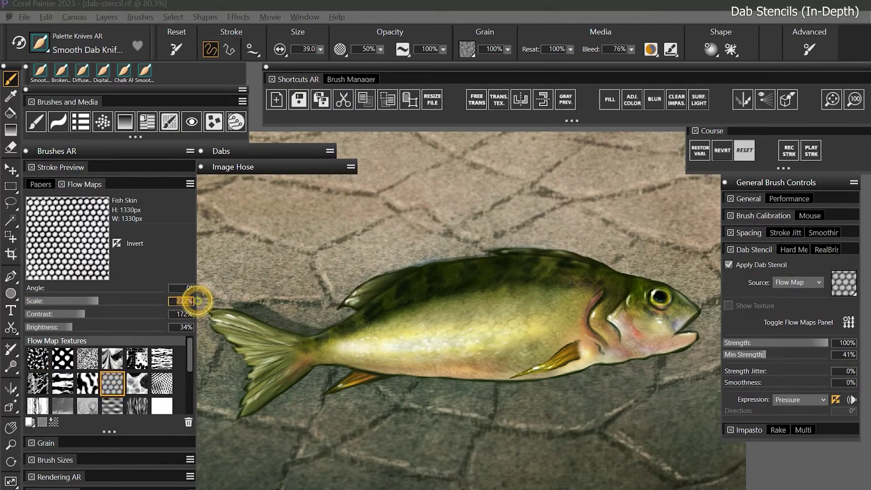
type("100")
key("Return")
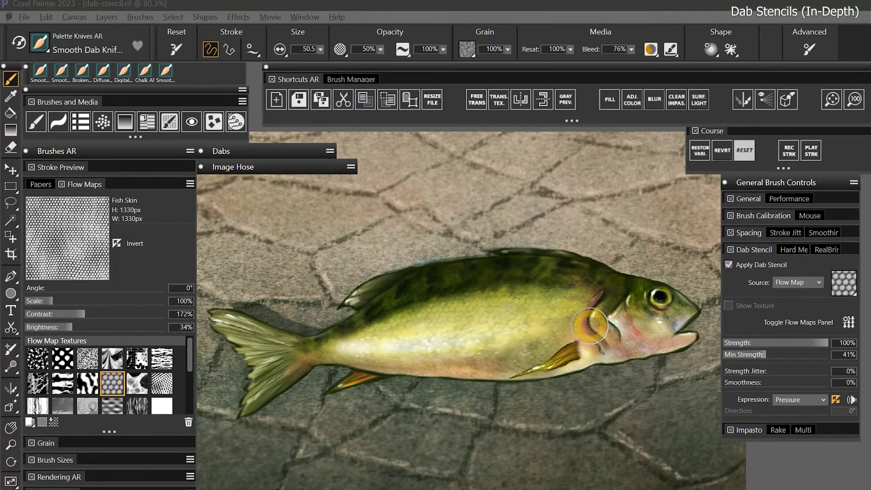
left_click(749, 204)
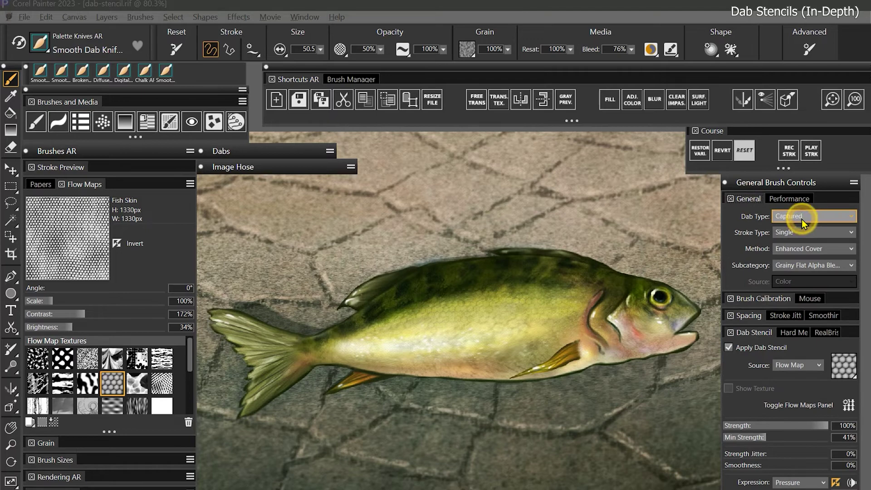
left_click(848, 217)
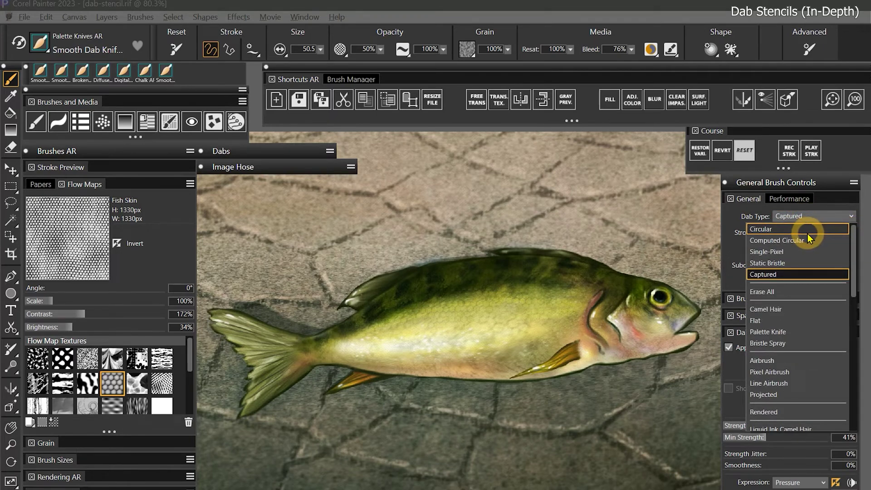
left_click(808, 233)
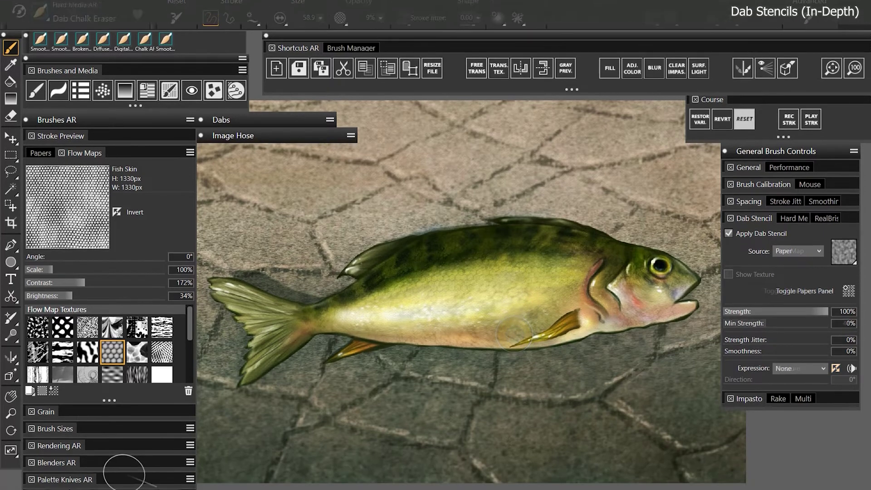
- Select the Dab Chalk Eraser, pick a different paper as its stencil, and target the paint here layer
left_click(147, 482)
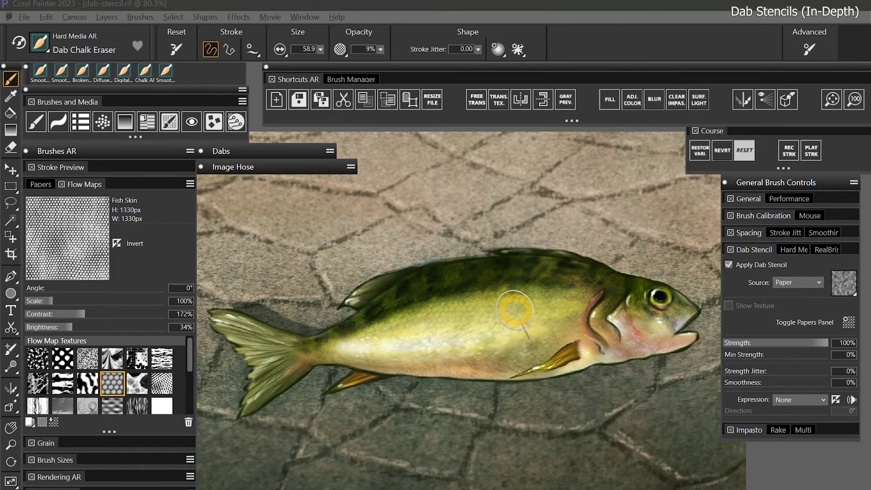
left_click(798, 284)
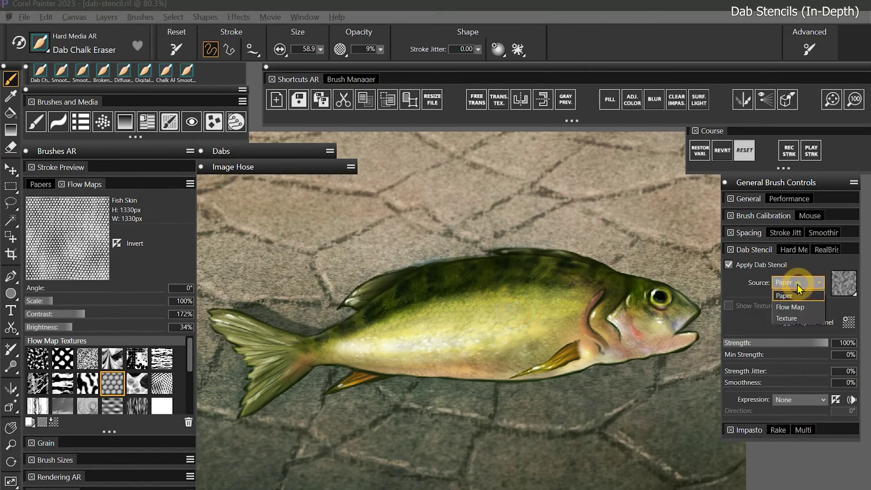
left_click(844, 283)
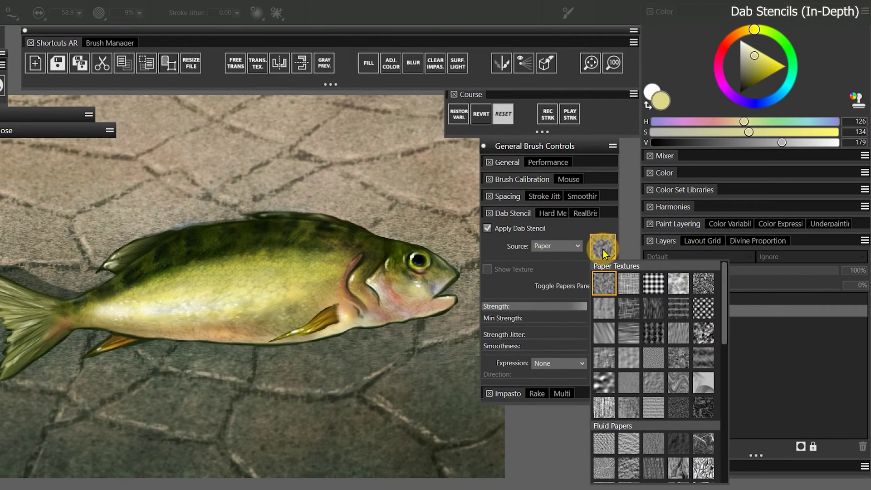
left_click(707, 340)
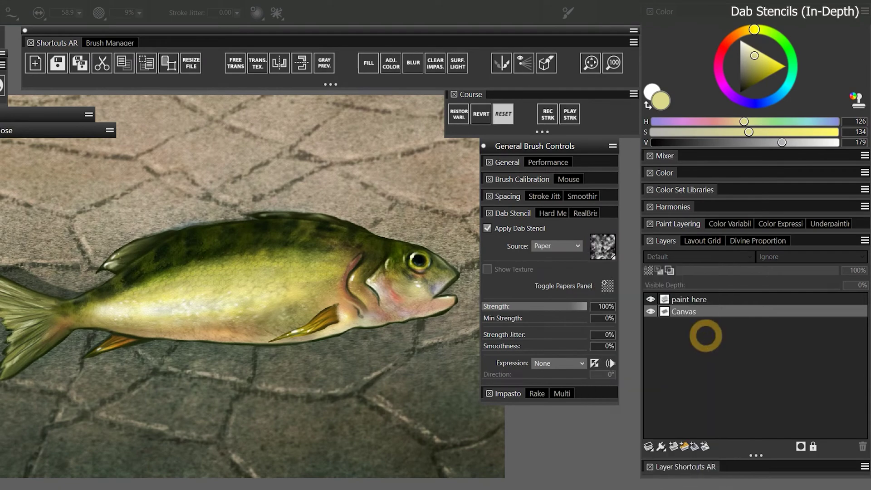
left_click(695, 300)
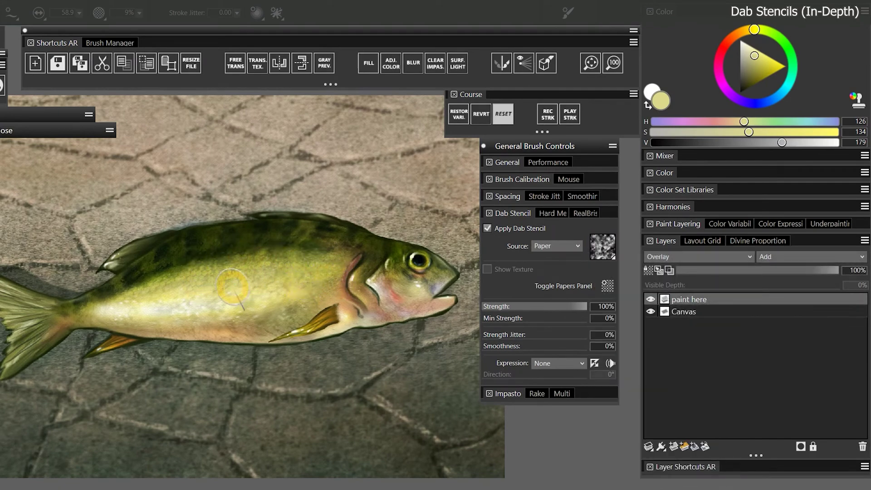
- Erase the scale texture across the fish's body on paint here, then paint light strokes on Canvas
scroll(233, 273, "up", 5)
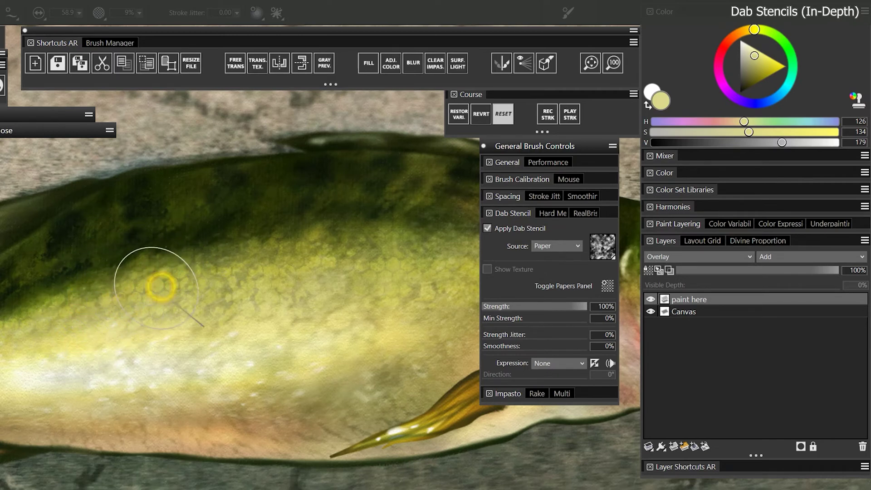
left_click_drag(160, 286, 286, 272)
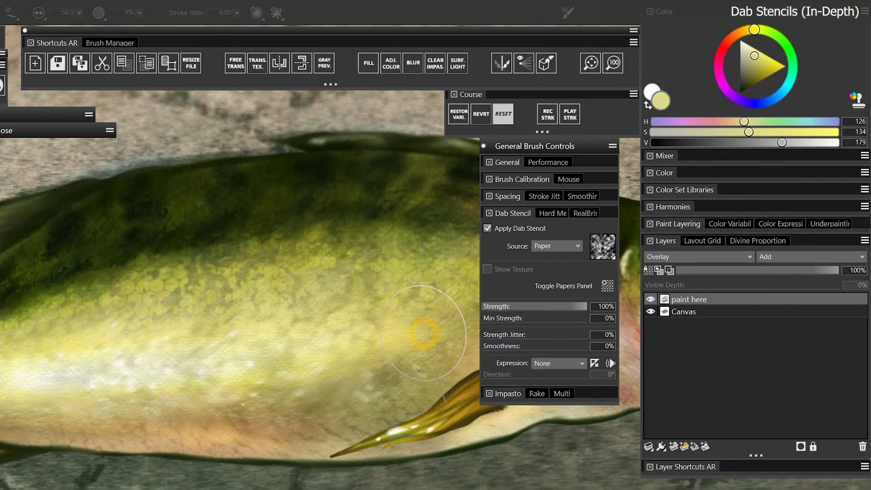
key("alt+bracketleft")
mouse_move(360, 262)
left_mouse_down()
mouse_move(356, 282)
mouse_move(148, 363)
mouse_move(327, 354)
mouse_move(137, 253)
mouse_move(77, 288)
mouse_move(144, 359)
mouse_move(320, 309)
mouse_move(360, 418)
left_mouse_up()
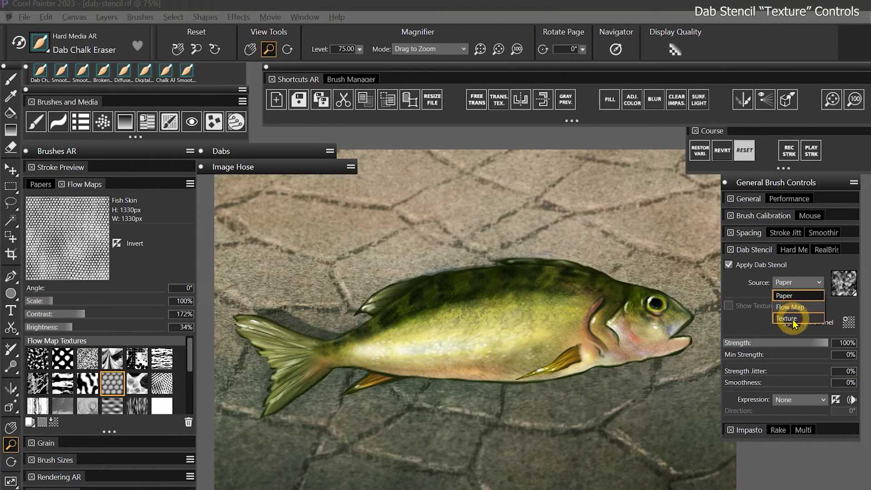
- Set the stencil source to Texture, return to the Smooth Dab Knife, and use the first paper as grain
left_click(793, 320)
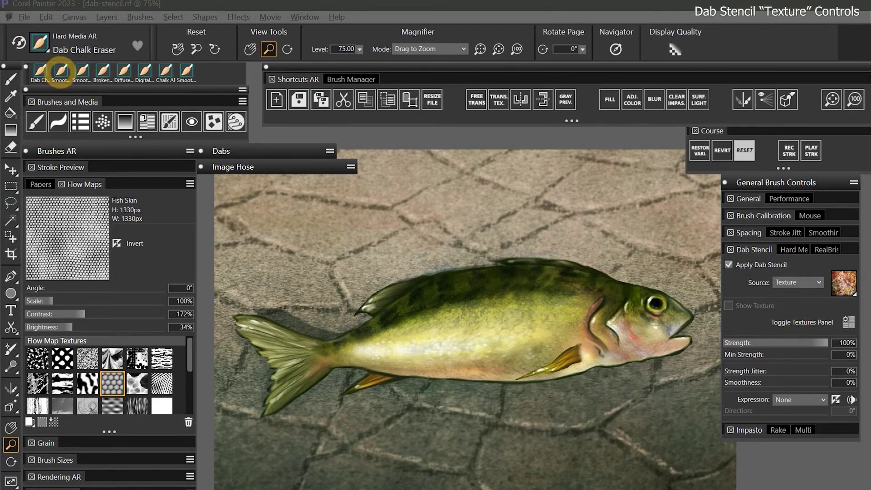
left_click(60, 70)
left_click(466, 50)
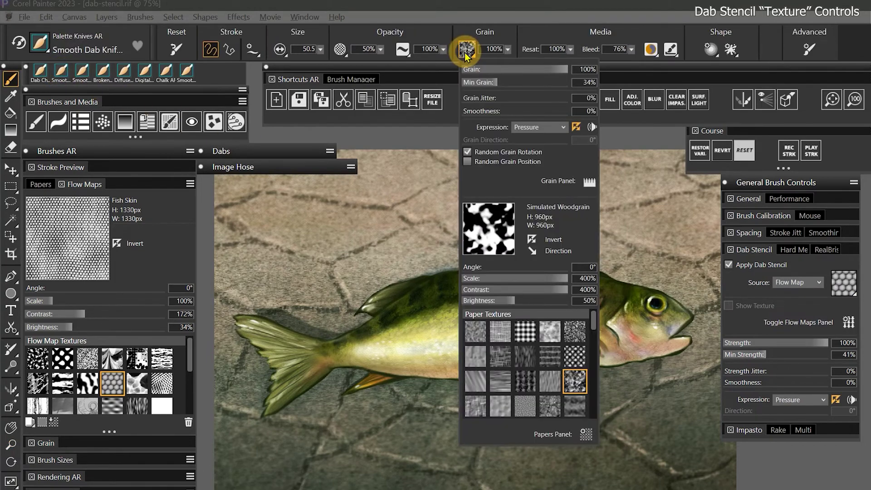
left_click(476, 332)
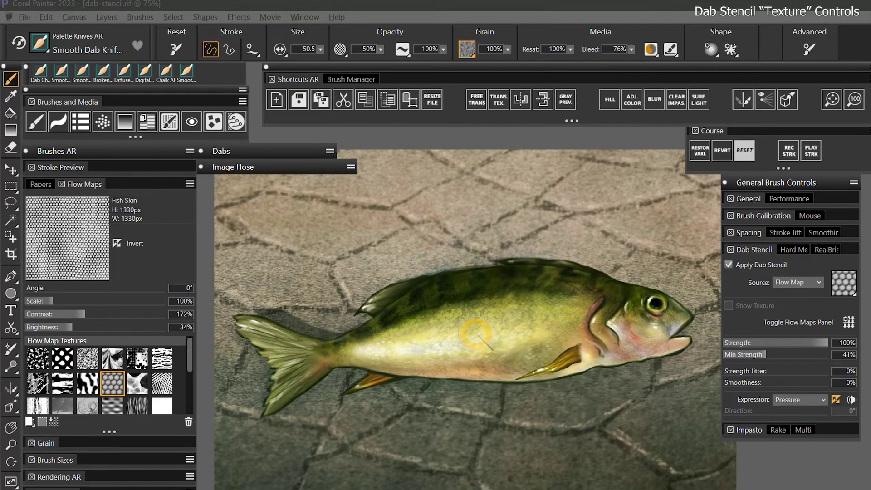
- Make the High Tech texture the dab stencil source and preview it over the canvas
left_click(798, 282)
left_click(794, 321)
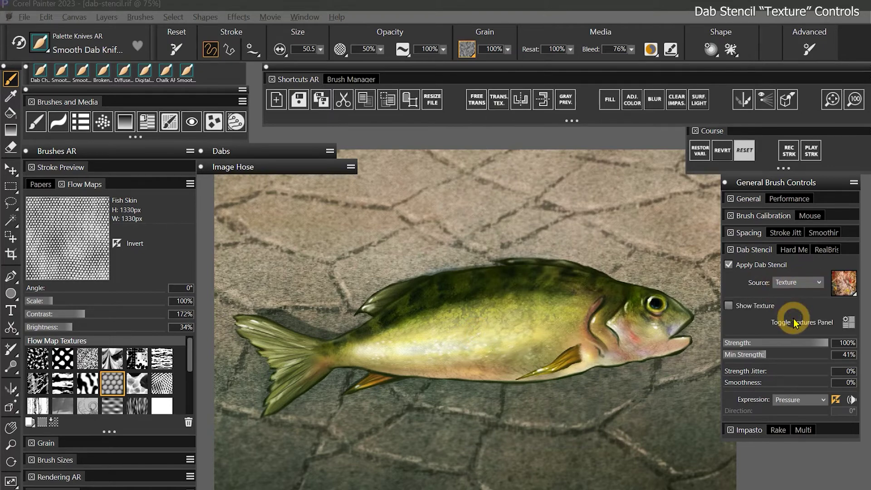
left_click(790, 352)
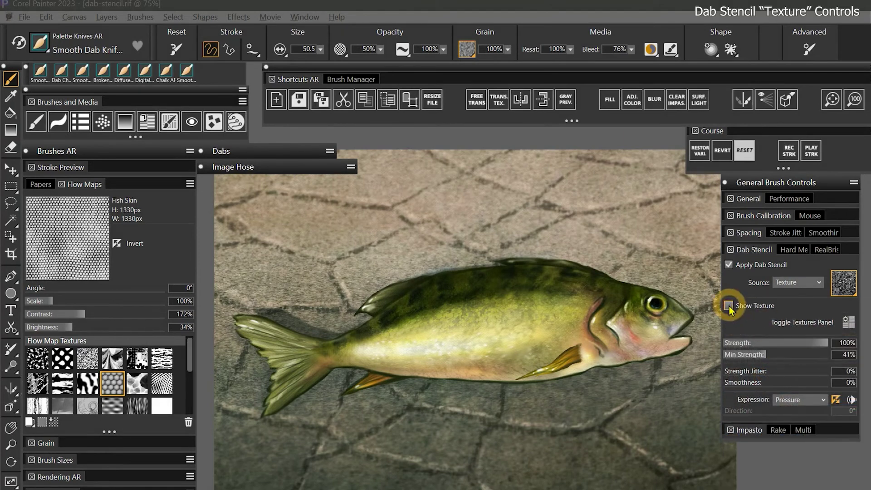
left_click(729, 306)
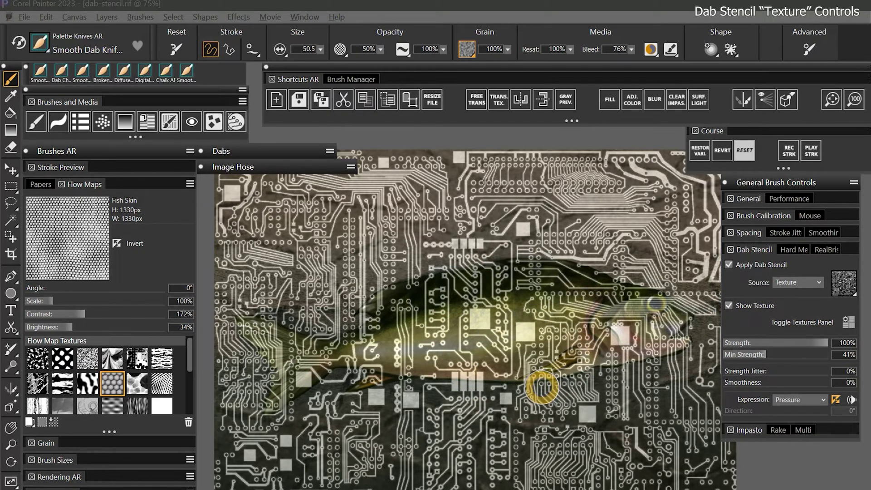
- Collapse the stencil's texture list and hide the High Tech overlay on the canvas
left_click(848, 323)
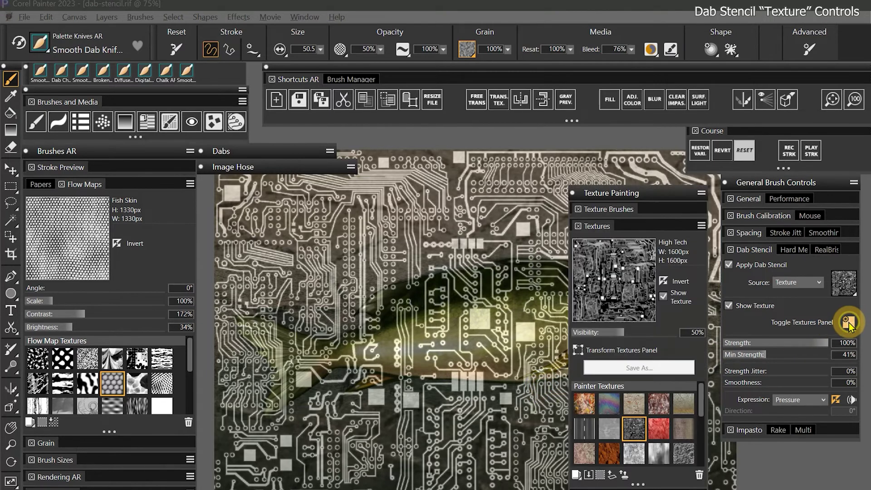
left_click(848, 323)
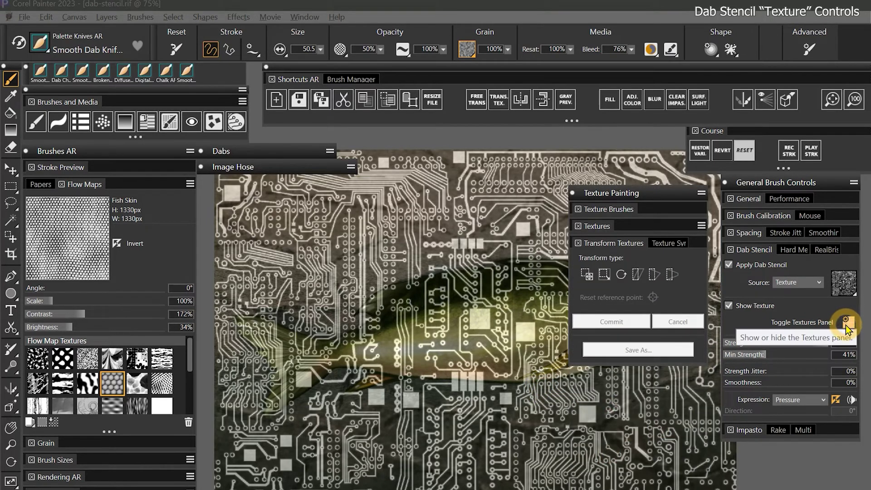
left_click(729, 305)
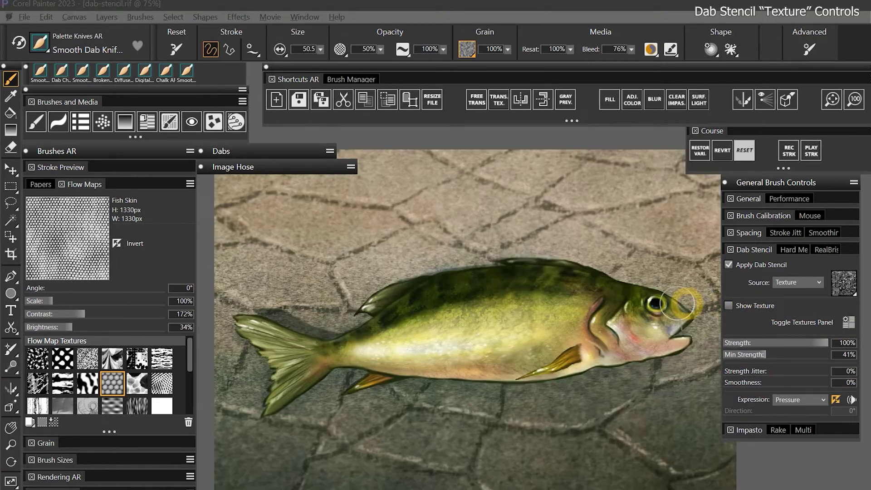
- Paint a textured test stroke diagonally across the fish
mouse_move(451, 302)
left_mouse_down()
mouse_move(501, 324)
mouse_move(504, 299)
mouse_move(529, 273)
mouse_move(441, 298)
mouse_move(566, 332)
mouse_move(592, 296)
mouse_move(511, 274)
mouse_move(386, 324)
mouse_move(489, 275)
mouse_move(452, 315)
mouse_move(535, 304)
mouse_move(468, 302)
mouse_move(491, 293)
mouse_move(470, 288)
mouse_move(502, 278)
mouse_move(527, 308)
mouse_move(485, 309)
mouse_move(535, 316)
mouse_move(530, 285)
mouse_move(601, 282)
mouse_move(484, 278)
mouse_move(472, 287)
mouse_move(606, 296)
mouse_move(413, 329)
mouse_move(568, 312)
mouse_move(607, 323)
mouse_move(427, 338)
mouse_move(611, 366)
left_mouse_up()
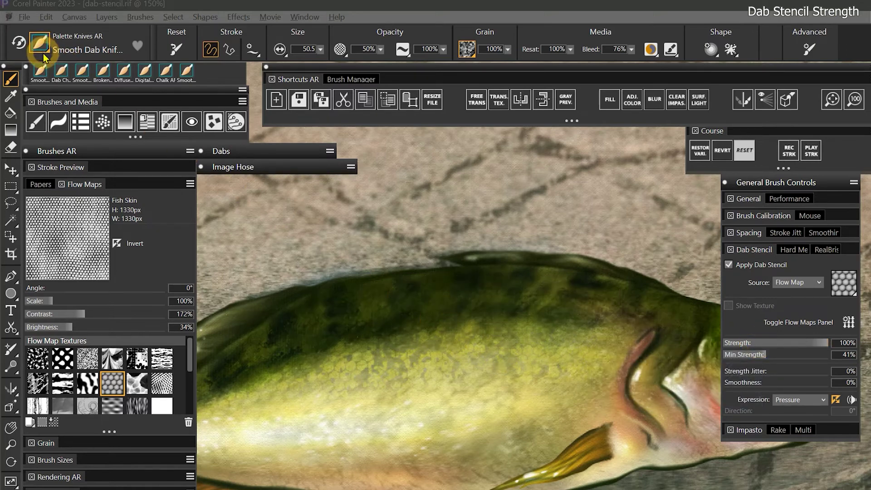
- Switch the brush grain to Basic Paper and paint hex scale test strokes along the fish's back and flank
left_click(467, 49)
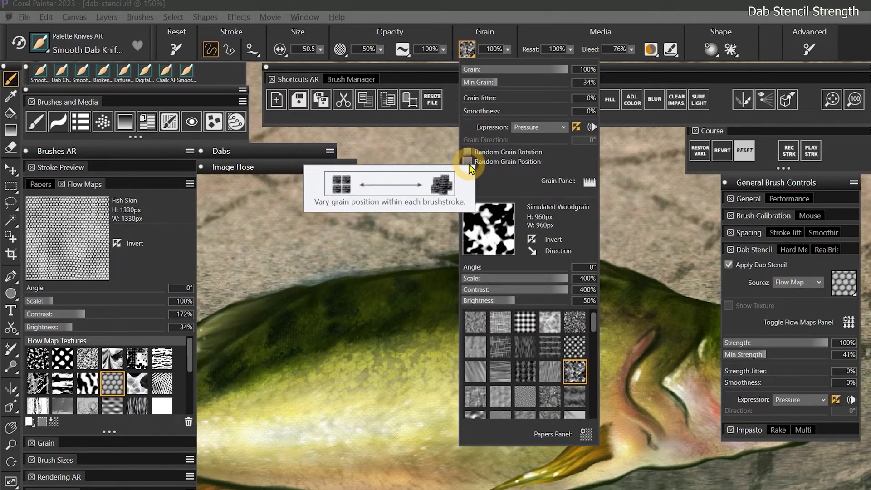
left_click(481, 326)
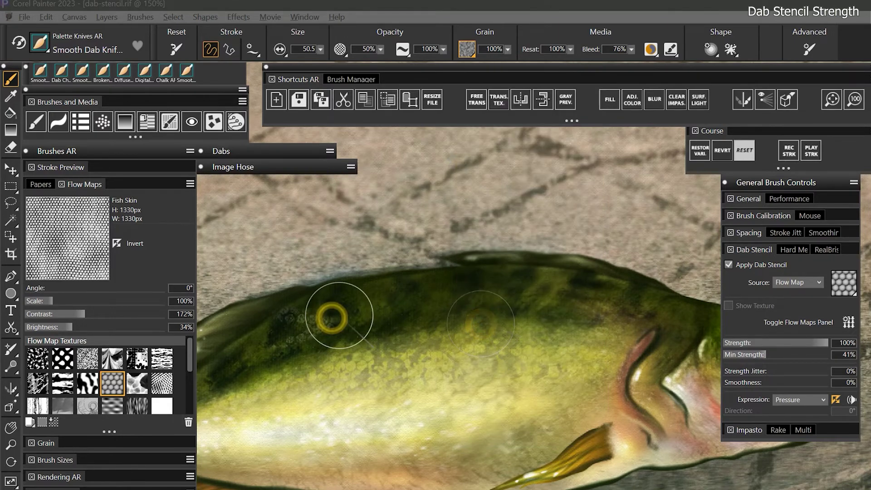
mouse_move(331, 311)
left_mouse_down()
mouse_move(514, 295)
mouse_move(614, 307)
left_mouse_up()
mouse_move(306, 340)
left_mouse_down()
mouse_move(597, 325)
mouse_move(601, 339)
left_mouse_up()
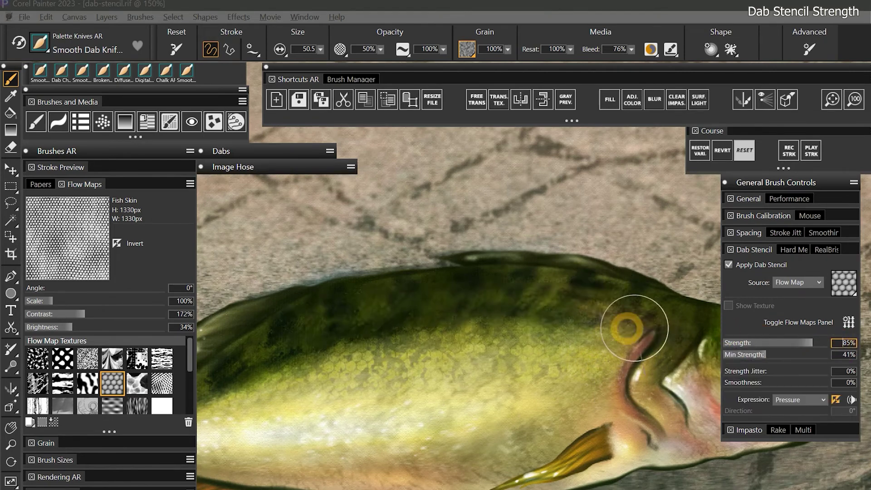
mouse_move(316, 325)
left_mouse_down()
mouse_move(454, 300)
mouse_move(647, 318)
mouse_move(604, 324)
left_mouse_up()
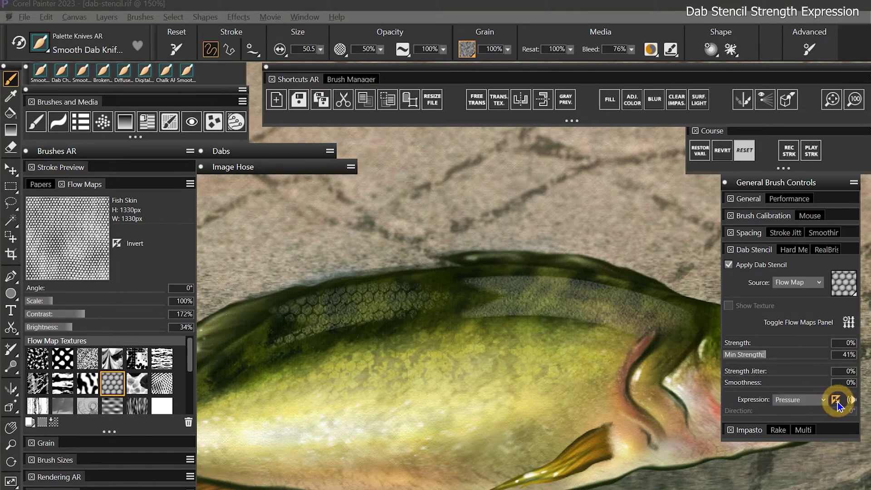
- Raise stencil strength to 100%, paint a test stroke across the back, and undo it
left_click_drag(780, 344, 829, 343)
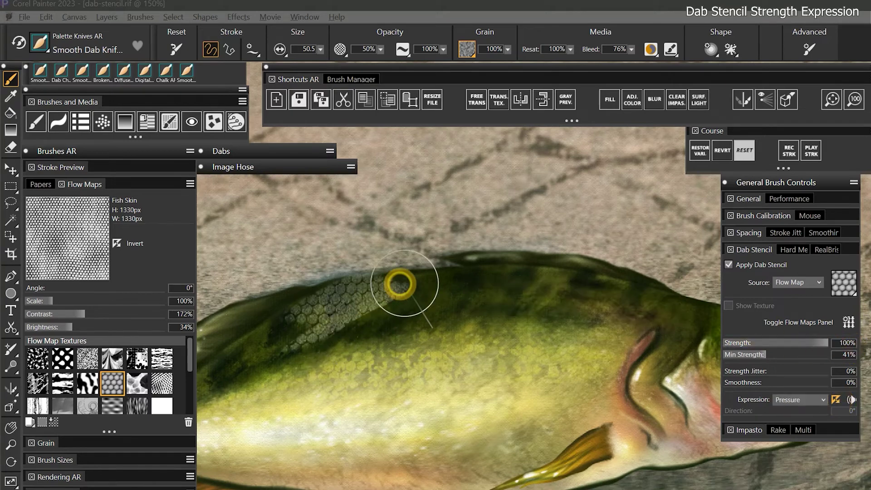
mouse_move(453, 304)
left_mouse_down()
mouse_move(534, 288)
mouse_move(539, 307)
mouse_move(603, 320)
mouse_move(678, 321)
left_mouse_up()
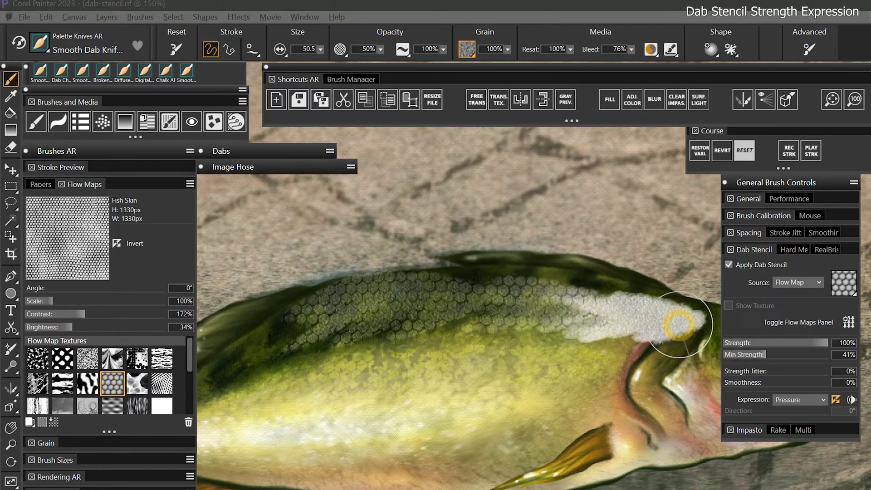
key("ctrl+z")
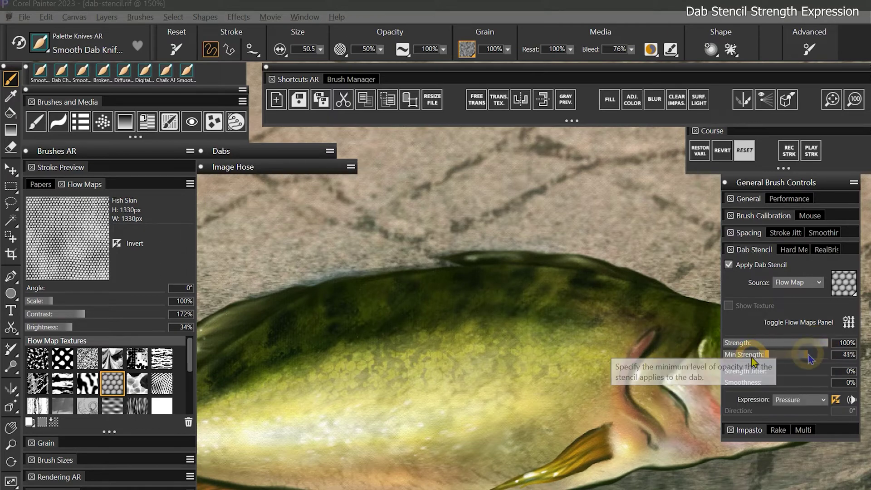
- Set minimum stencil strength to 75% and paint hexagonal scales across the back toward the eye
left_click(807, 355)
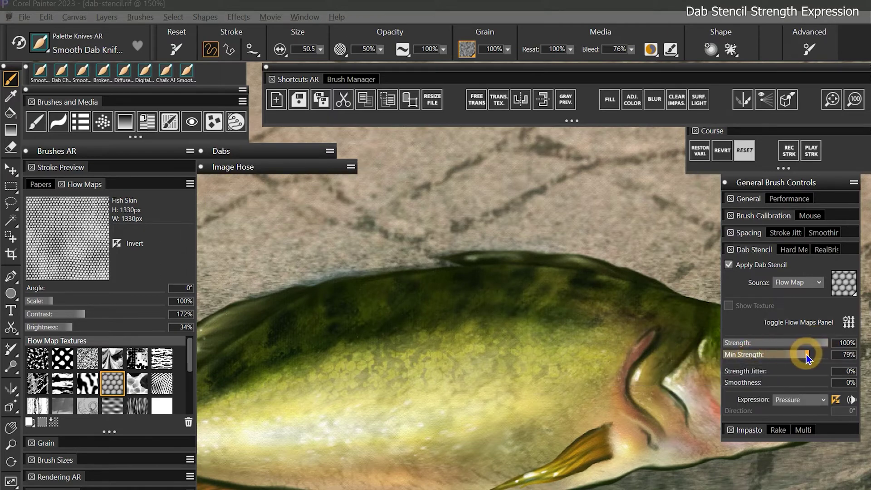
left_click_drag(808, 355, 799, 355)
mouse_move(295, 318)
left_mouse_down()
mouse_move(395, 335)
mouse_move(346, 288)
mouse_move(362, 352)
mouse_move(418, 305)
mouse_move(465, 313)
mouse_move(352, 314)
mouse_move(452, 332)
mouse_move(535, 279)
mouse_move(593, 296)
mouse_move(568, 331)
mouse_move(604, 300)
mouse_move(655, 353)
mouse_move(656, 336)
mouse_move(649, 341)
left_mouse_up()
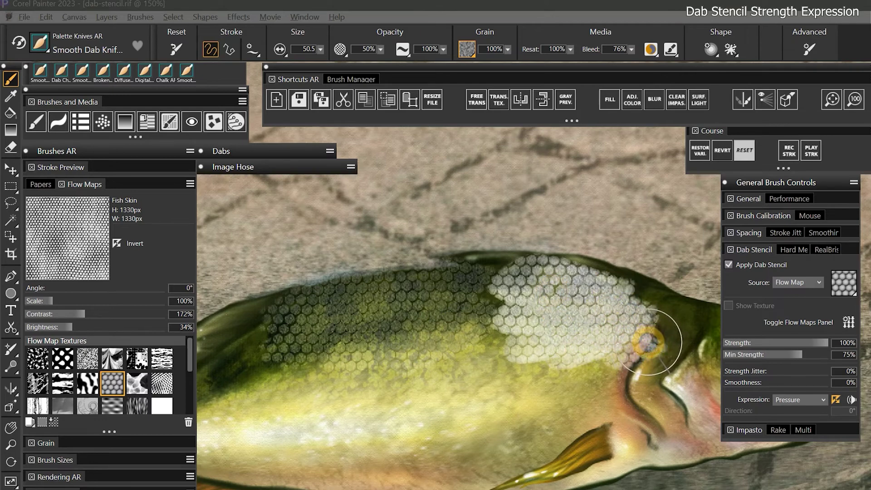
mouse_move(649, 342)
left_mouse_down()
mouse_move(661, 346)
mouse_move(654, 361)
left_mouse_up()
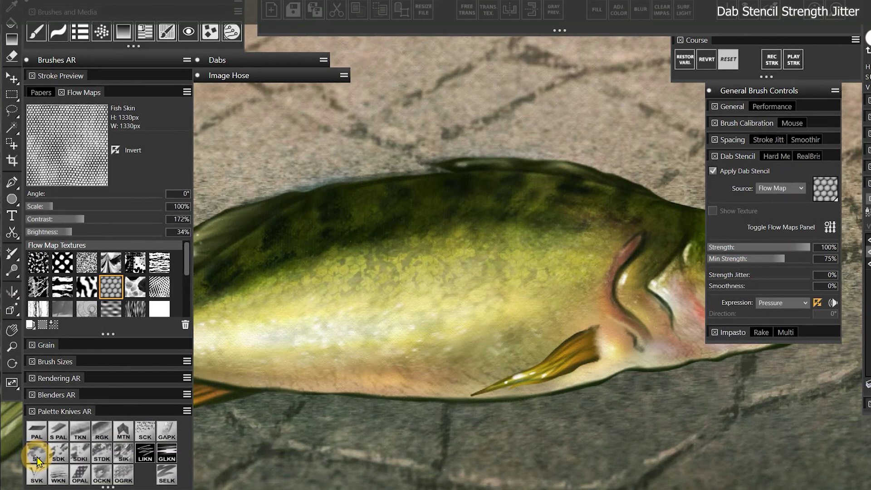
- Switch palette knife variant, test strokes with 100% strength jitter, then undo them
left_click(37, 455)
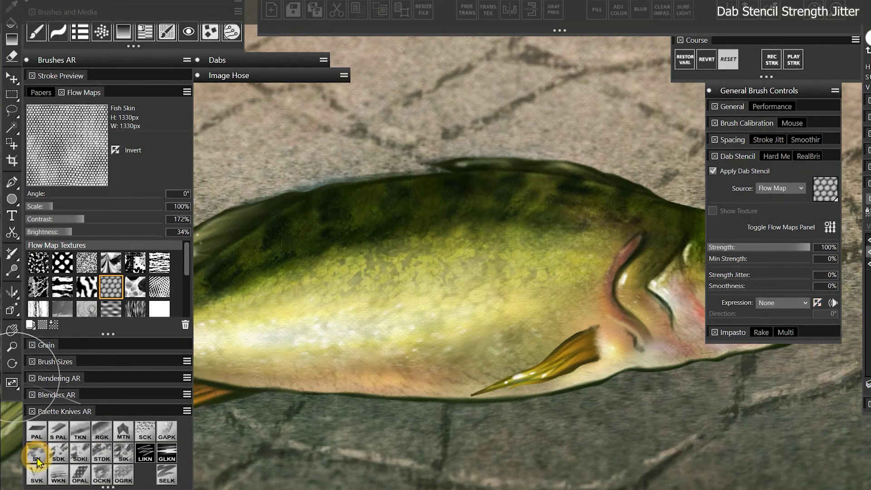
left_click_drag(313, 206, 622, 205)
left_click_drag(725, 275, 842, 280)
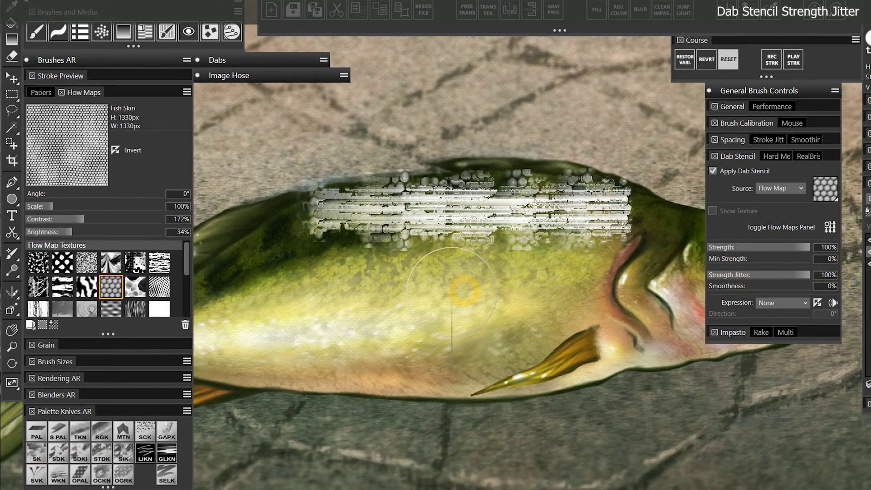
mouse_move(272, 286)
left_mouse_down()
mouse_move(635, 295)
mouse_move(679, 310)
left_mouse_up()
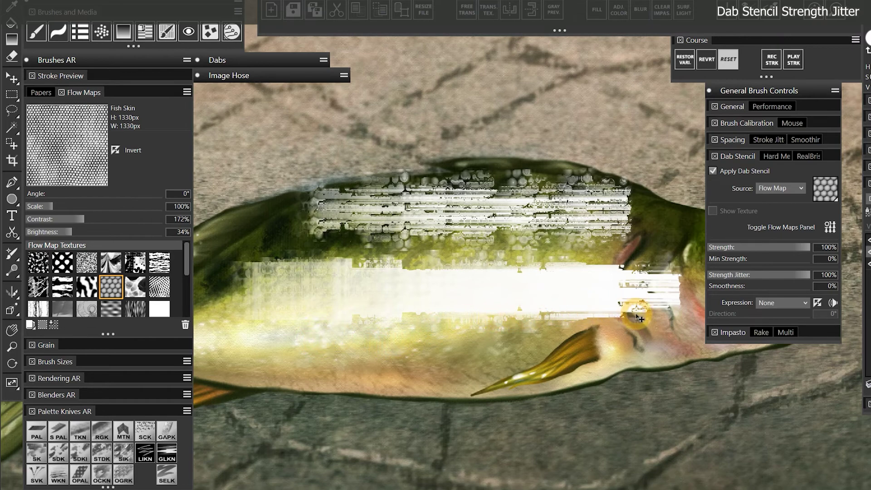
key("ctrl+z")
key("ctrl+z")
- Test smoothness at 24%, 54% and 85% with strokes across the fish, then undo them
left_click(732, 286)
left_click_drag(318, 247, 630, 245)
left_click(763, 285)
left_click_drag(320, 286, 669, 282)
left_click(795, 286)
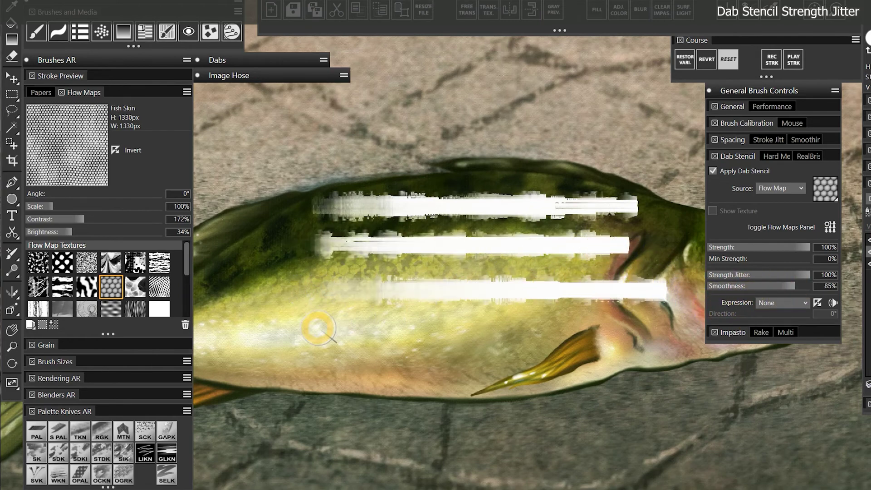
left_click_drag(320, 328, 614, 320)
key("ctrl+z")
key("ctrl+z")
key("ctrl+z")
key("ctrl+z")
- Set smoothness to 29% and strength jitter to 44%, then scribble white strokes over the upper back
left_click(737, 286)
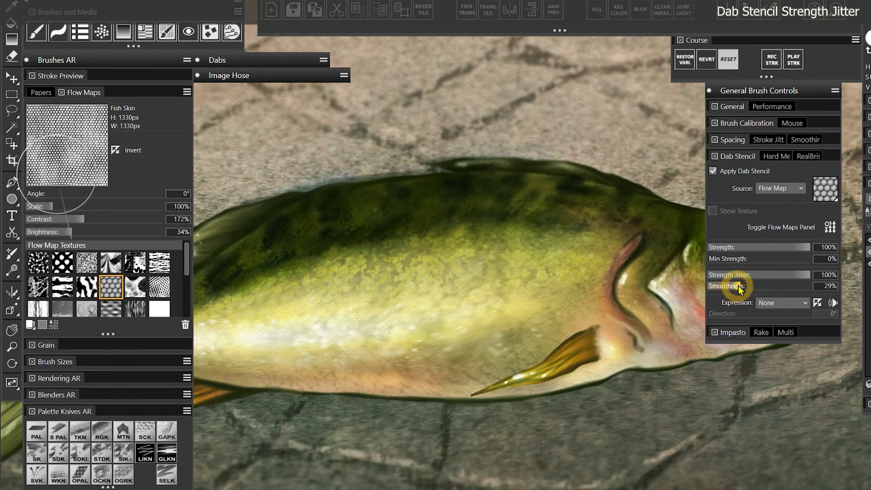
left_click(753, 275)
mouse_move(365, 209)
left_mouse_down()
mouse_move(399, 210)
mouse_move(381, 312)
mouse_move(555, 204)
mouse_move(593, 254)
mouse_move(642, 243)
mouse_move(628, 252)
mouse_move(629, 320)
mouse_move(563, 313)
left_mouse_up()
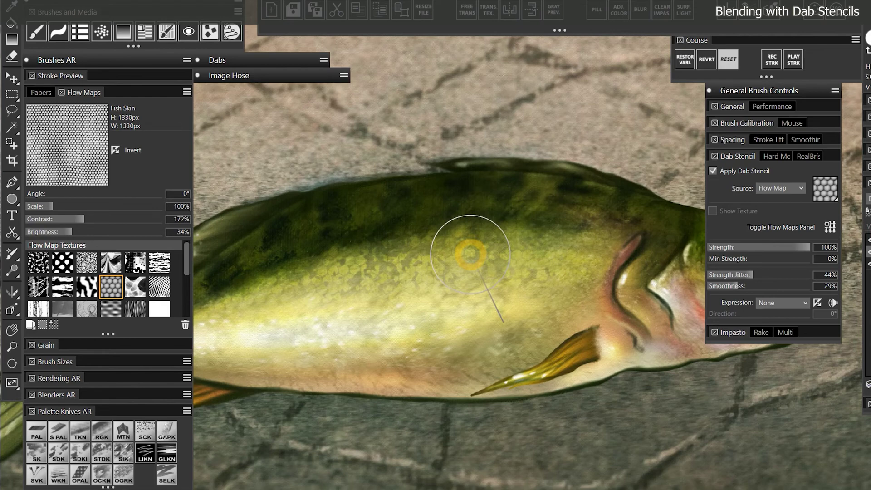
- Choose the Coarse Oily Blender and blend dark hex scale texture into the upper body and left flank
left_click(57, 395)
left_click(101, 416)
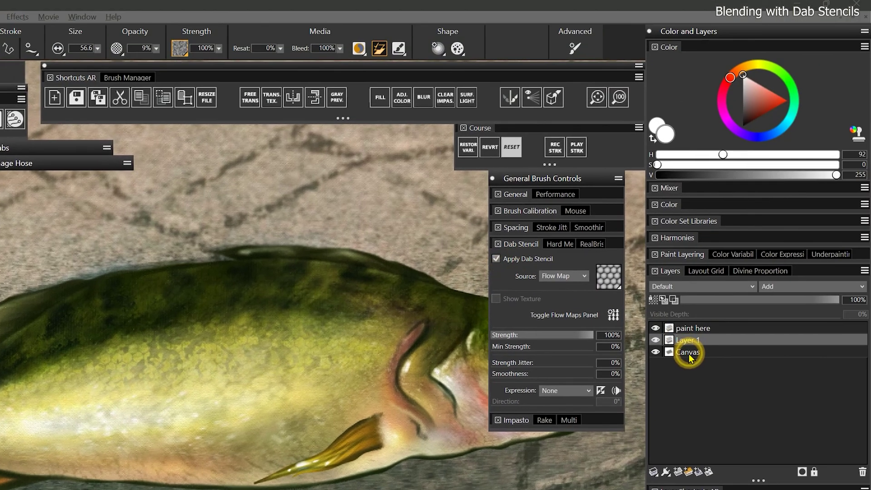
left_click_drag(356, 241, 403, 217)
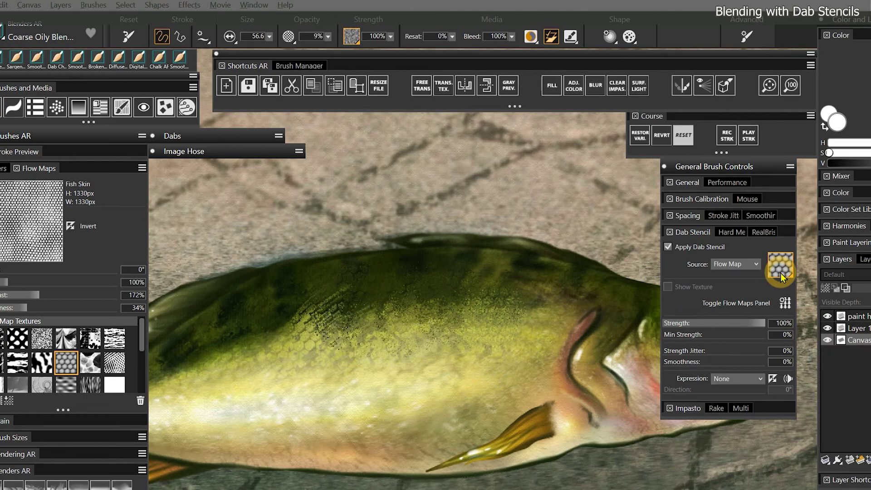
left_click_drag(254, 336, 385, 306)
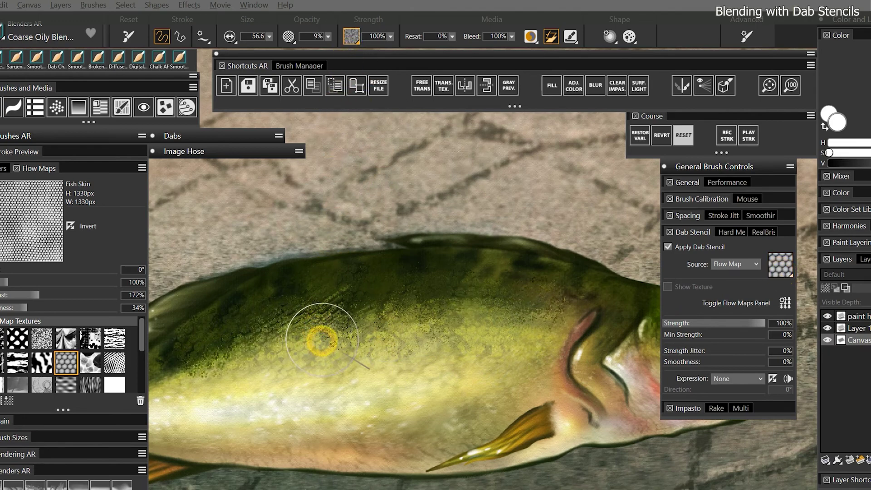